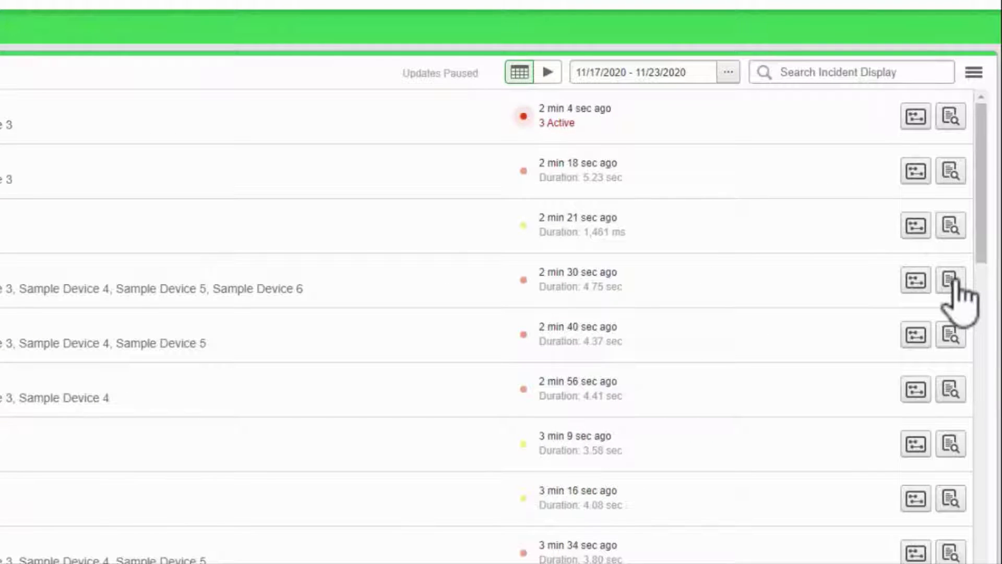
Review the 4.75 sec incident's details and events, then open its timeline analysis and view settings
click(952, 280)
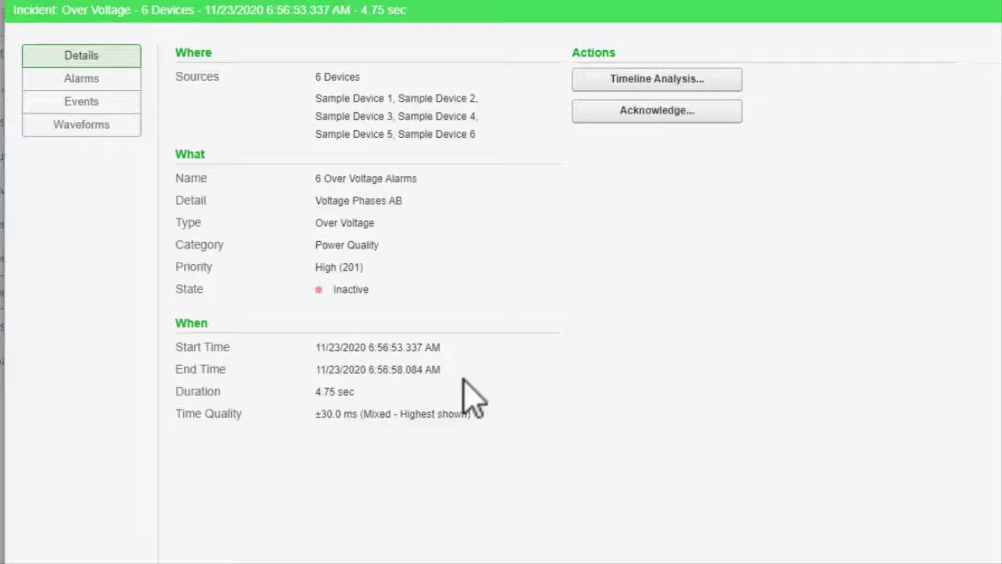
click(124, 110)
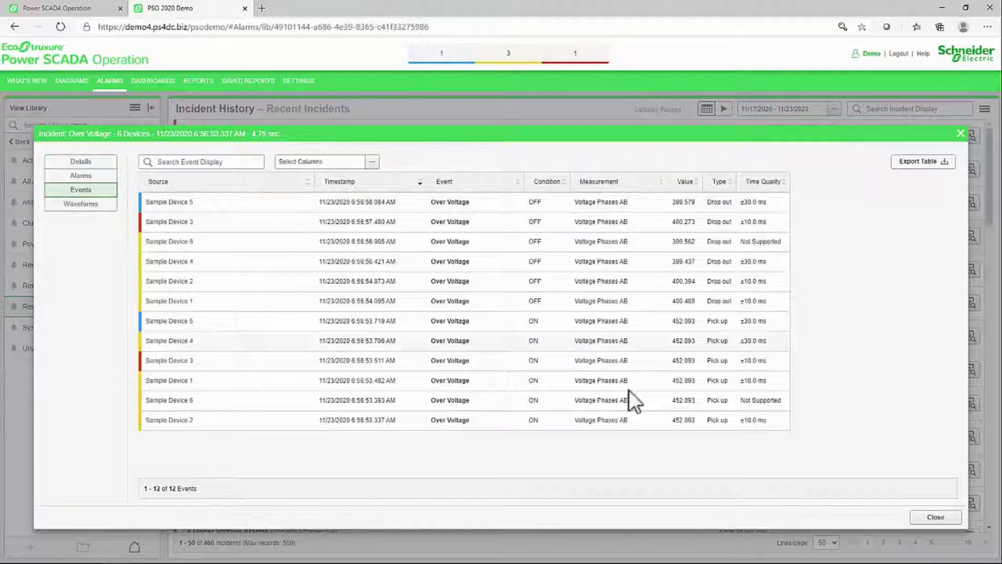
click(943, 521)
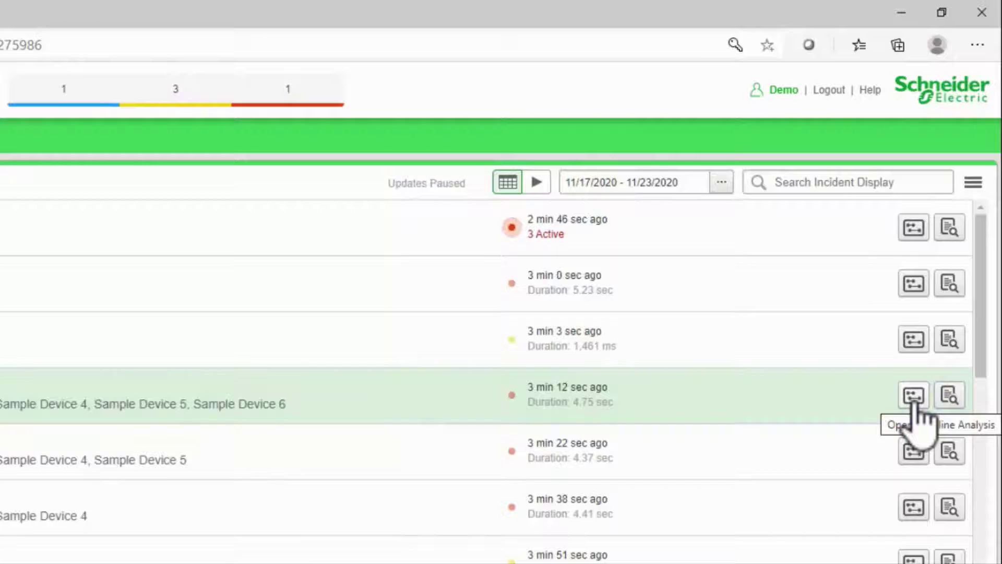
click(914, 396)
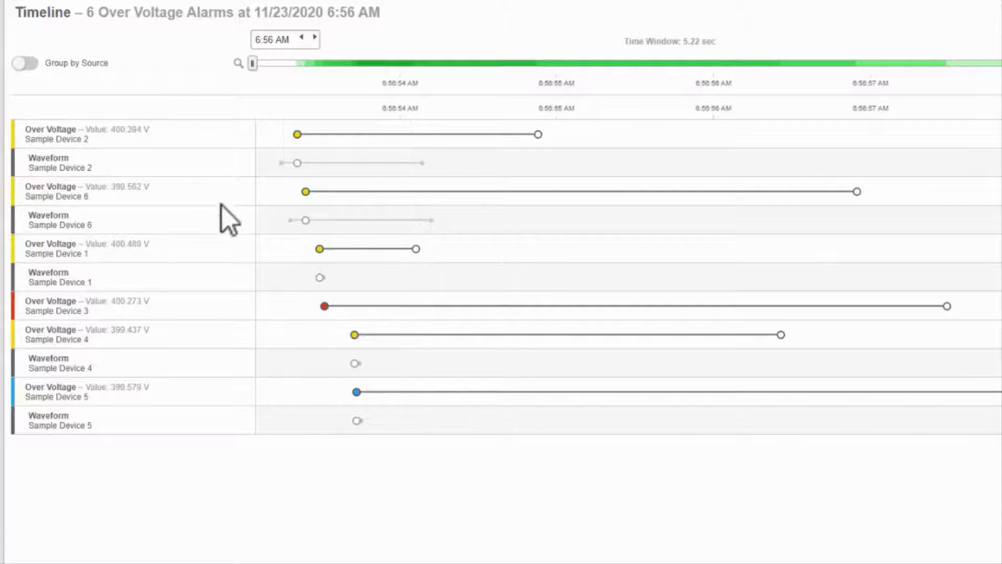
click(198, 132)
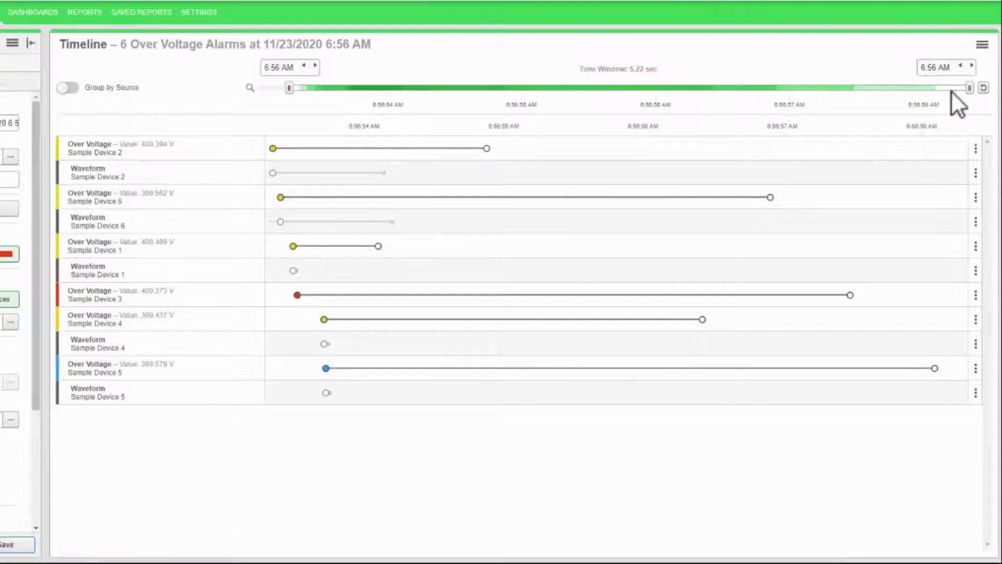
mouse_move(969, 88)
mouse_down()
mouse_move(507, 113)
mouse_move(424, 107)
mouse_up()
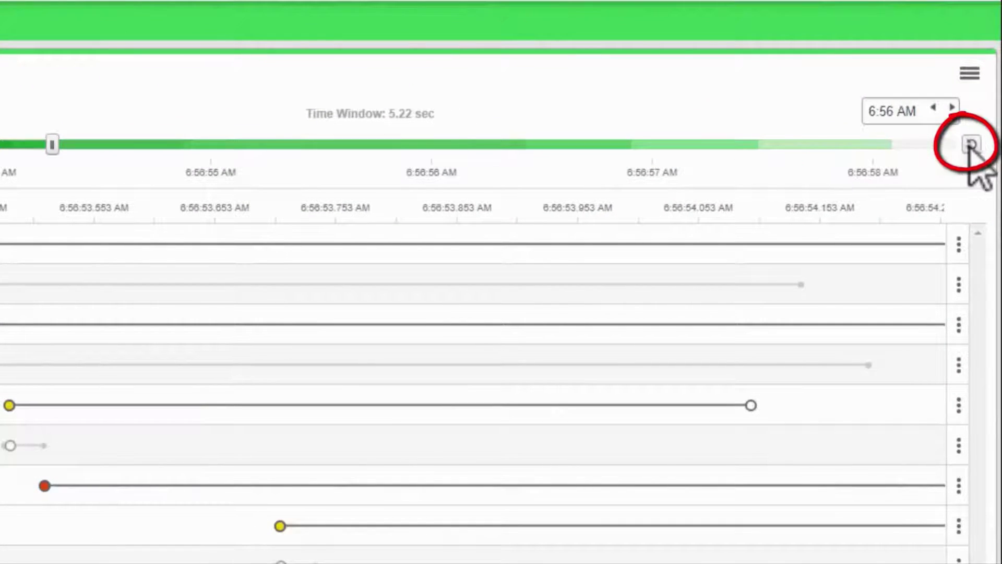
click(971, 143)
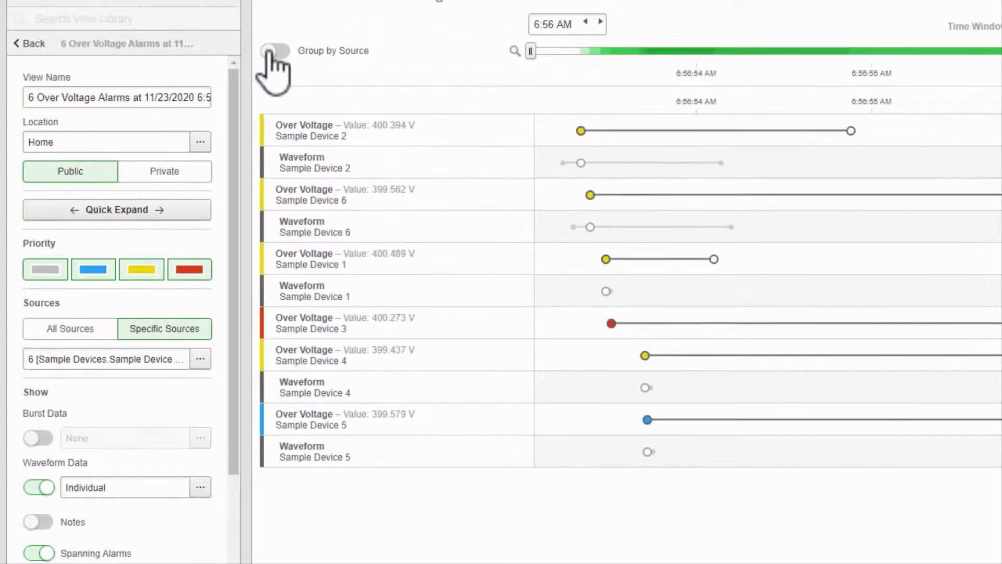
click(275, 52)
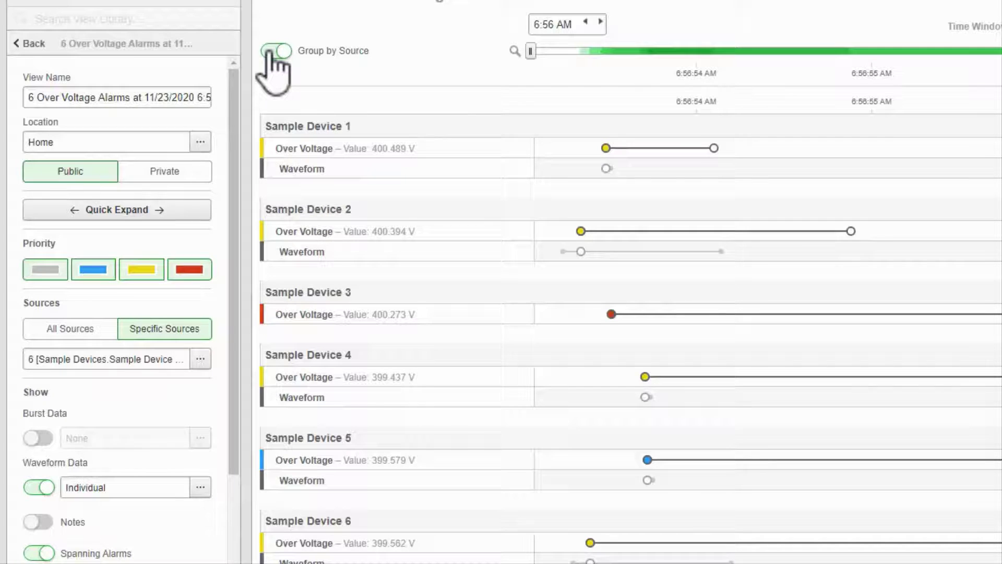
click(271, 52)
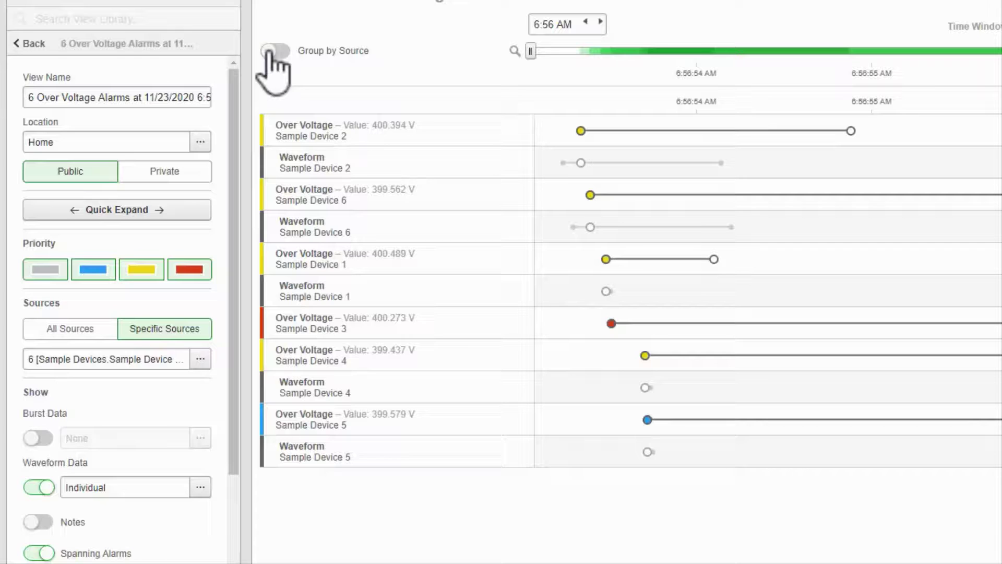
Discard the unsaved timeline view changes, then show Power Quality Incidents followed by Recent Incidents
click(29, 43)
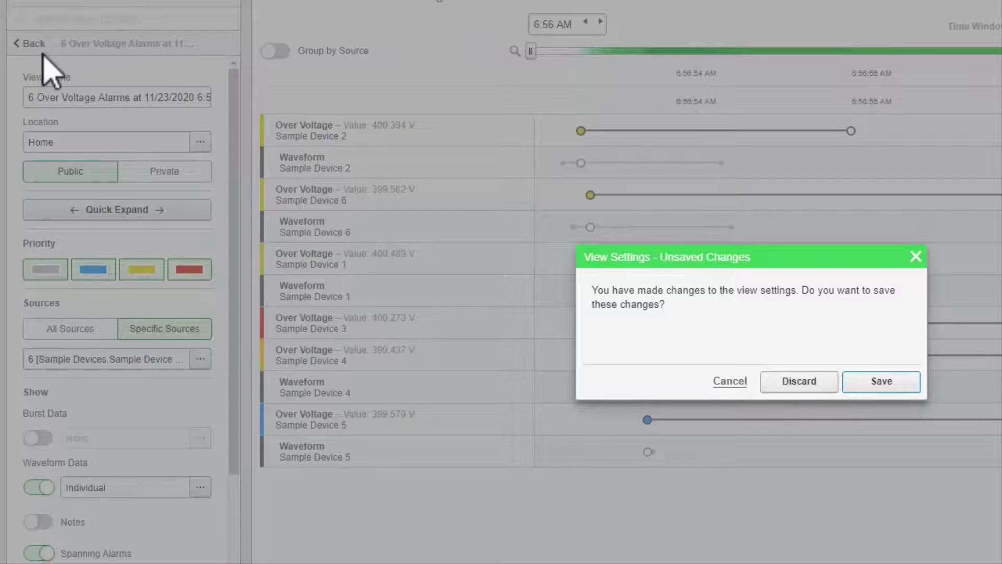
click(800, 383)
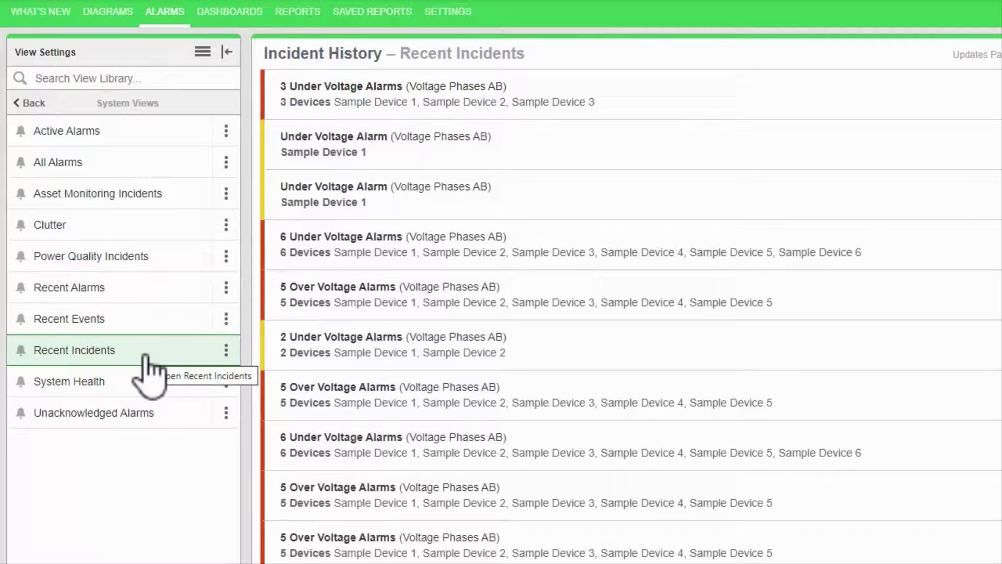
click(147, 258)
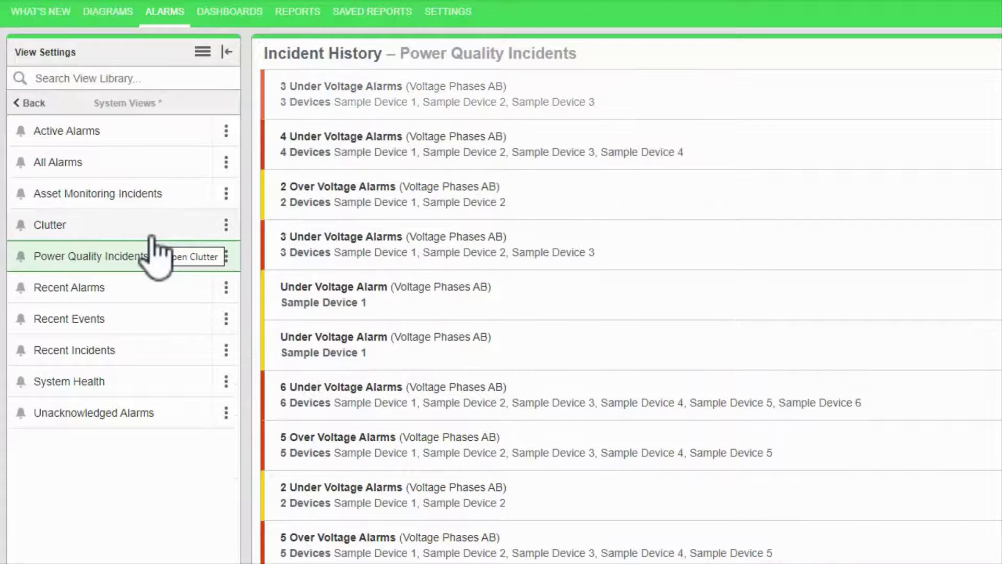
click(145, 360)
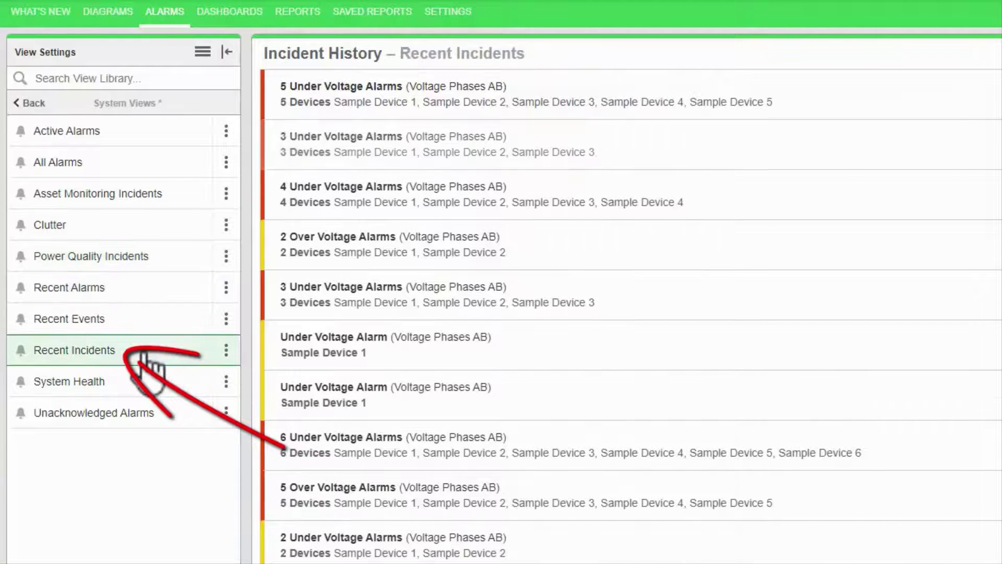